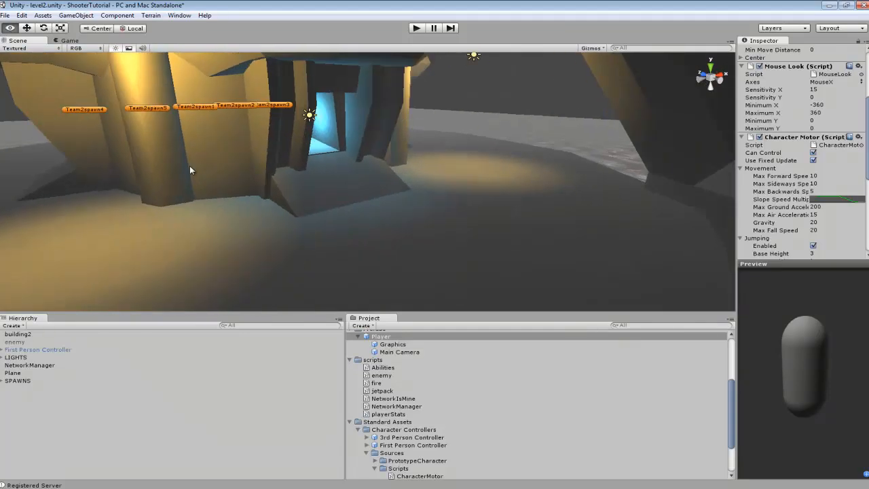
Step: Examine the central building's lit entrance, ramp and outer base in the level scene
{"action": "right_click_drag", "start_coordinate": [321, 196], "coordinate": [412, 181]}
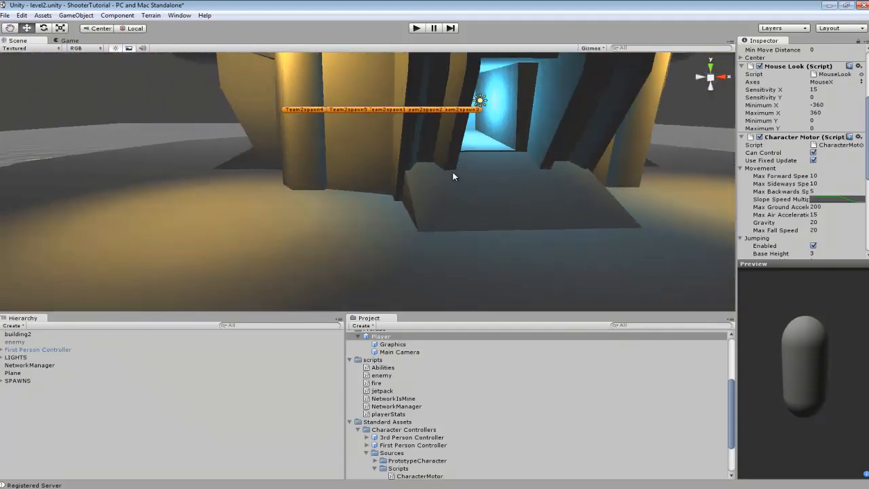
{"action": "right_click_drag", "start_coordinate": [476, 162], "coordinate": [435, 136]}
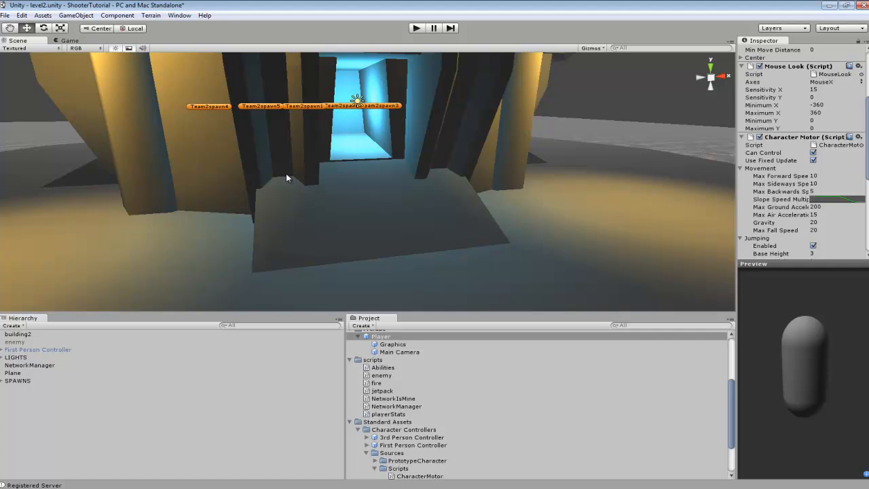
{"action": "mouse_move", "coordinate": [463, 188]}
{"action": "left_mouse_down", "text": "alt"}
{"action": "mouse_move", "coordinate": [435, 198]}
{"action": "mouse_move", "coordinate": [347, 187]}
{"action": "mouse_move", "coordinate": [458, 179]}
{"action": "left_mouse_up", "text": "alt"}
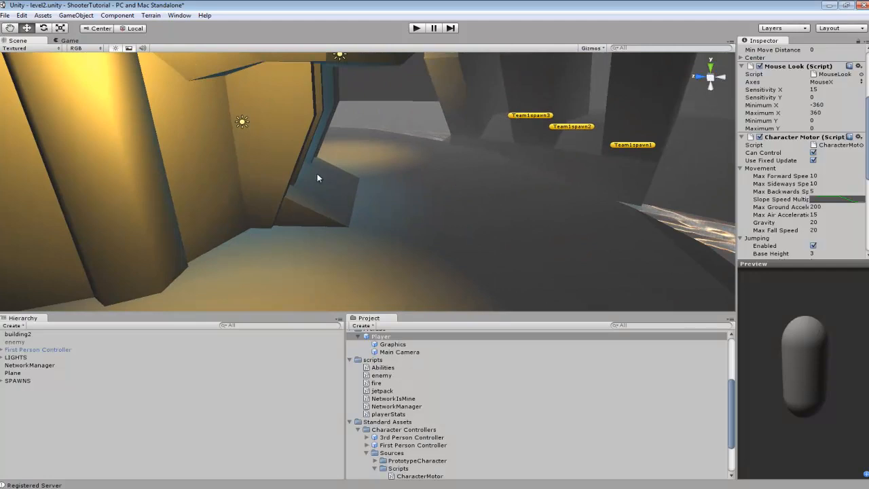
{"action": "left_click_drag", "start_coordinate": [251, 237], "coordinate": [557, 108], "text": "alt"}
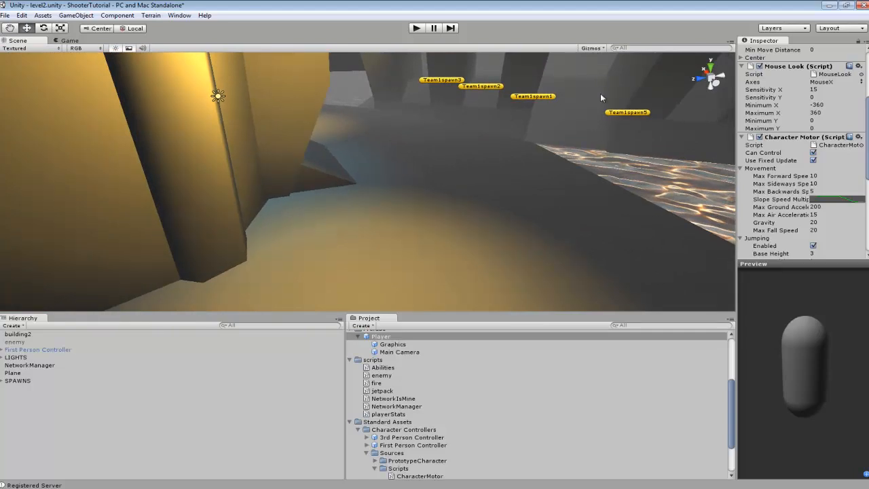
{"action": "left_click_drag", "start_coordinate": [274, 200], "coordinate": [188, 156], "text": "alt"}
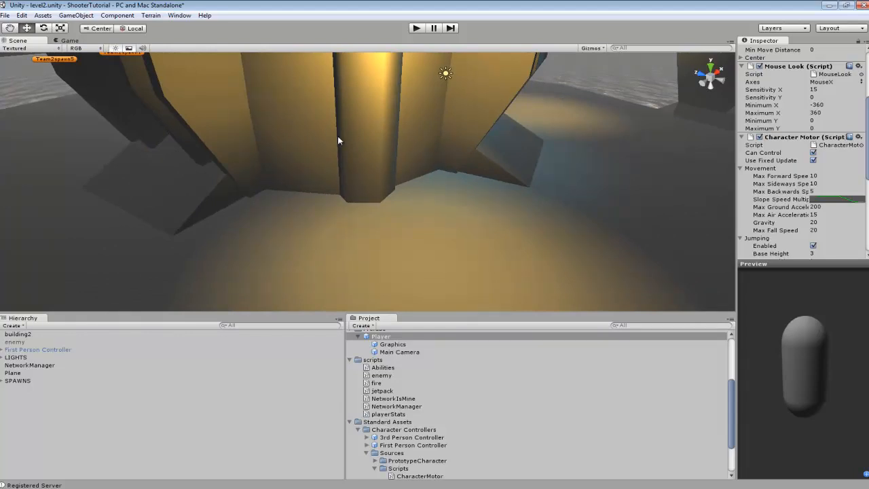
{"action": "left_click_drag", "start_coordinate": [326, 139], "coordinate": [377, 131], "text": "alt"}
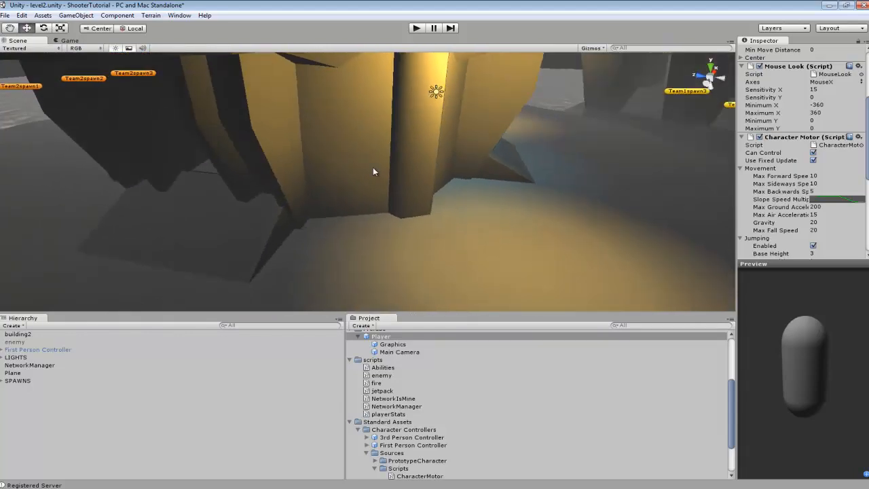
{"action": "left_click_drag", "start_coordinate": [388, 166], "coordinate": [417, 173], "text": "alt"}
{"action": "left_click_drag", "start_coordinate": [369, 133], "coordinate": [431, 157], "text": "alt"}
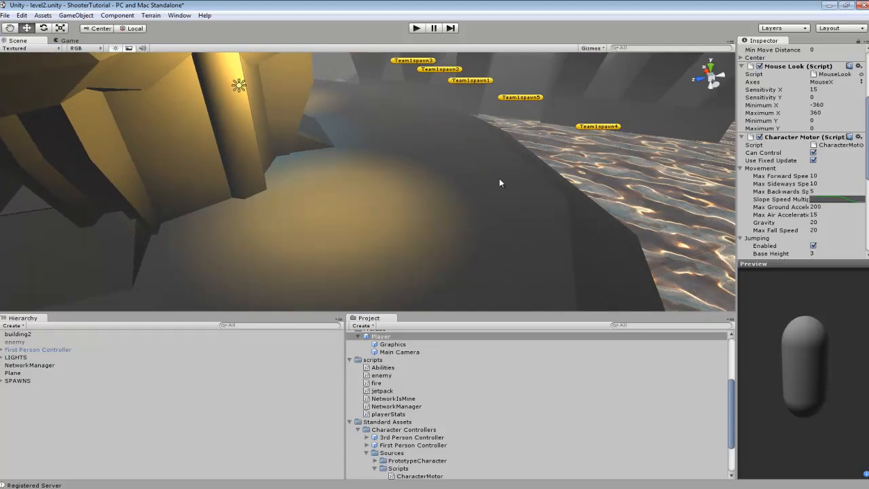
{"action": "left_click_drag", "start_coordinate": [503, 182], "coordinate": [436, 208], "text": "alt"}
{"action": "left_click_drag", "start_coordinate": [453, 179], "coordinate": [430, 129], "text": "alt"}
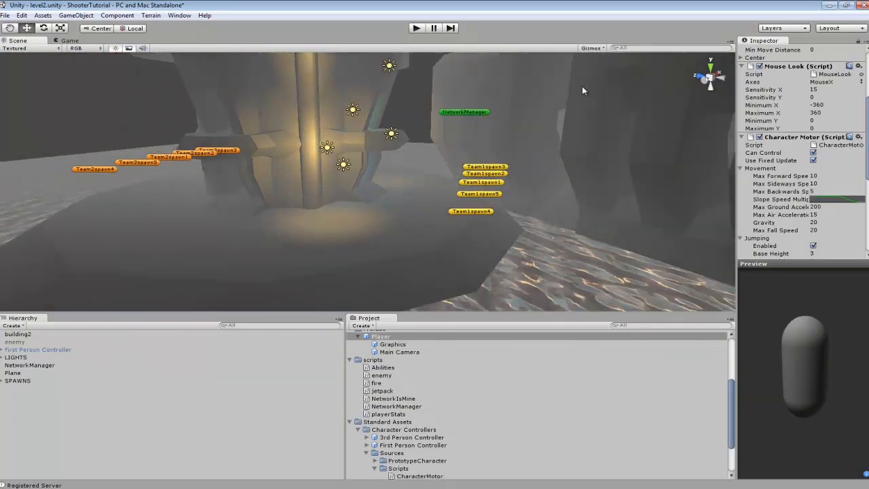
Step: Inspect the overall level layout, including both teams' spawn points, the dark corridor and the tall outer wall structure
{"action": "left_click_drag", "start_coordinate": [519, 118], "coordinate": [547, 94], "text": "alt"}
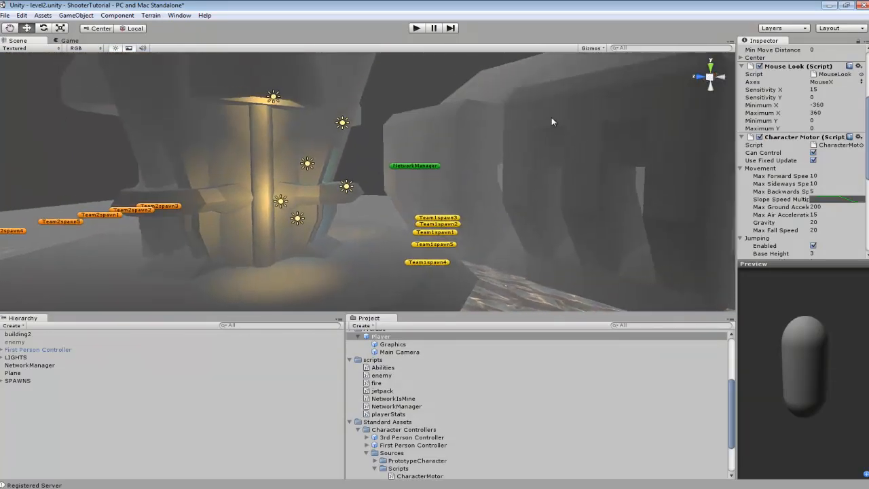
{"action": "left_click_drag", "start_coordinate": [588, 156], "coordinate": [365, 188], "text": "alt"}
{"action": "left_click_drag", "start_coordinate": [422, 184], "coordinate": [194, 124], "text": "alt"}
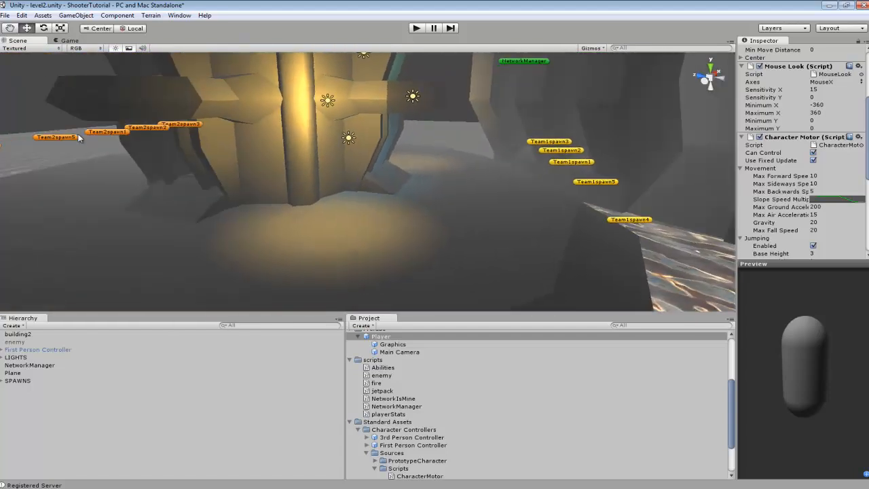
{"action": "left_click_drag", "start_coordinate": [322, 170], "coordinate": [344, 163], "text": "alt"}
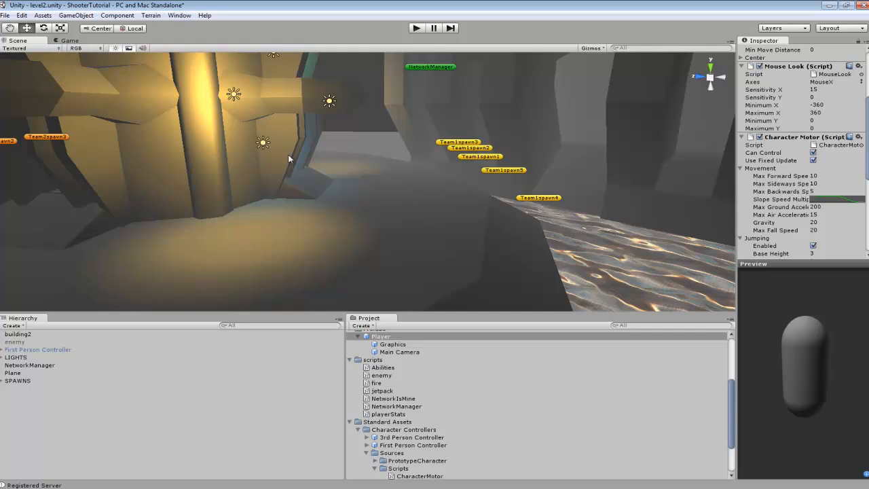
{"action": "left_click_drag", "start_coordinate": [537, 178], "coordinate": [429, 136], "text": "alt"}
{"action": "left_click_drag", "start_coordinate": [89, 135], "coordinate": [362, 190], "text": "alt"}
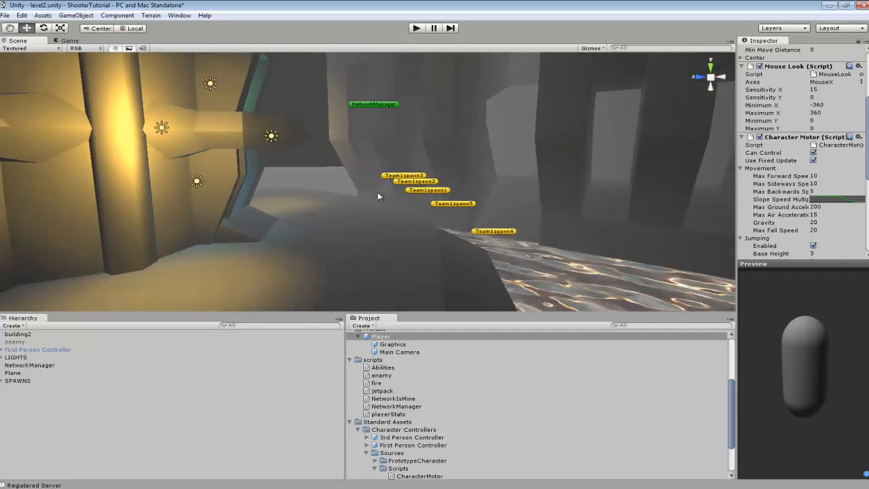
{"action": "left_click_drag", "start_coordinate": [508, 169], "coordinate": [424, 160], "text": "alt"}
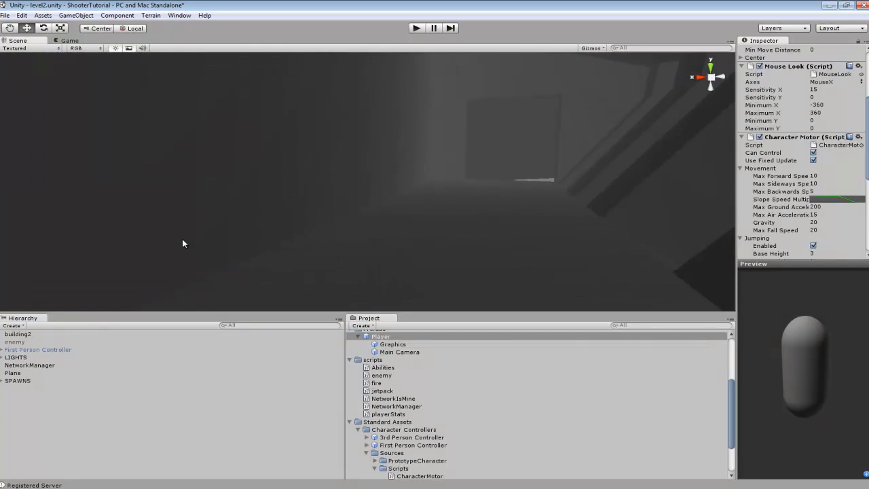
{"action": "left_click_drag", "start_coordinate": [329, 191], "coordinate": [595, 141], "text": "alt"}
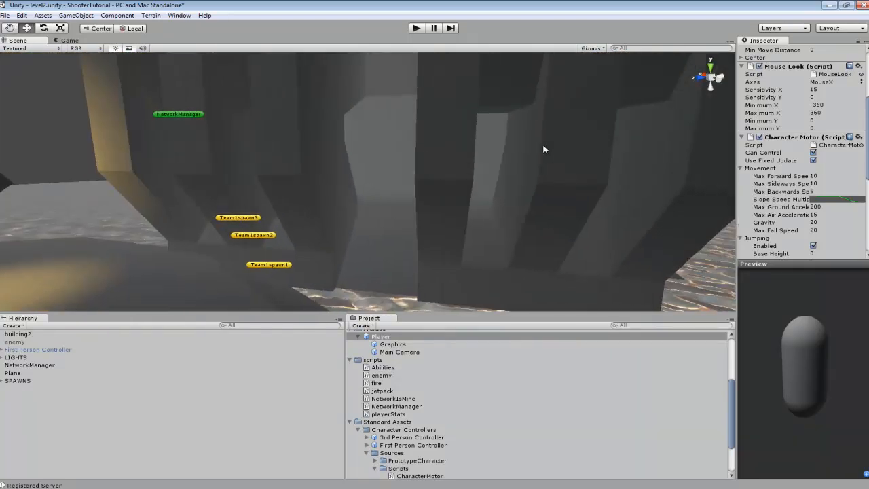
{"action": "left_click_drag", "start_coordinate": [240, 168], "coordinate": [481, 203], "text": "alt"}
{"action": "scroll", "coordinate": [240, 156], "scroll_direction": "up", "scroll_amount": 4}
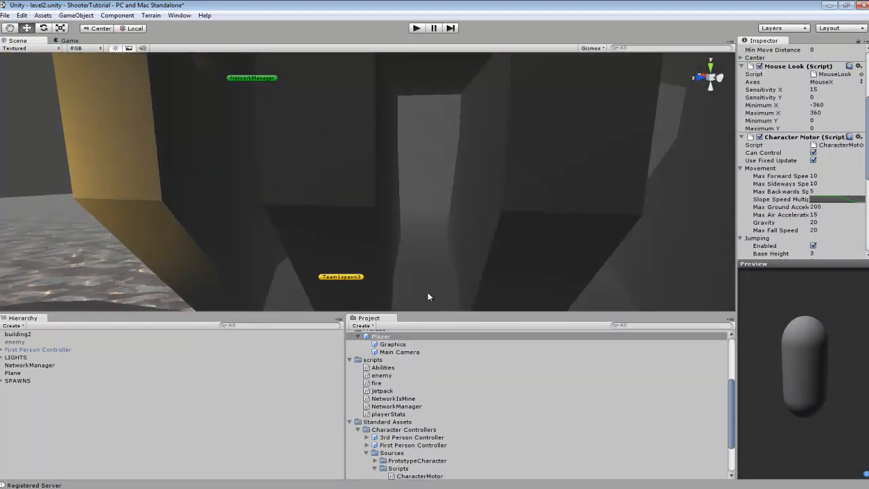
Step: Examine the Team 1 spawn points around the outer wall's pillars and the edge of the textured ground plane
{"action": "right_click_drag", "start_coordinate": [426, 290], "coordinate": [316, 194]}
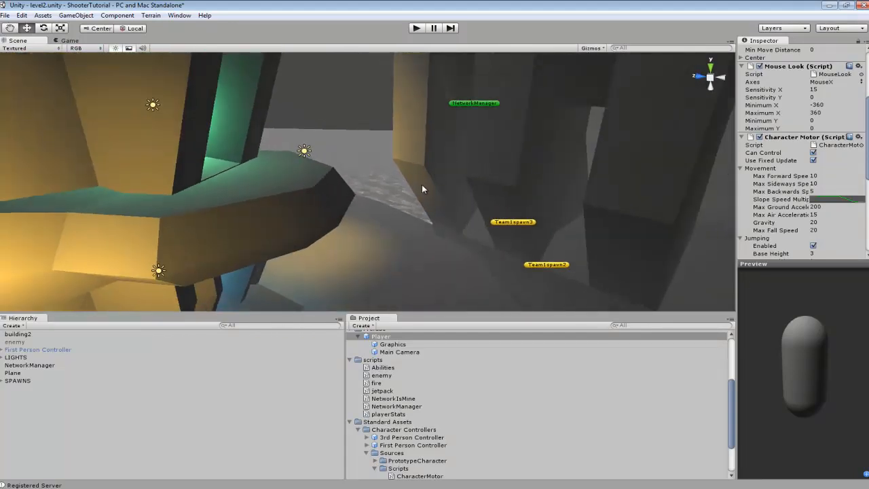
{"action": "right_click_drag", "start_coordinate": [486, 162], "coordinate": [527, 141]}
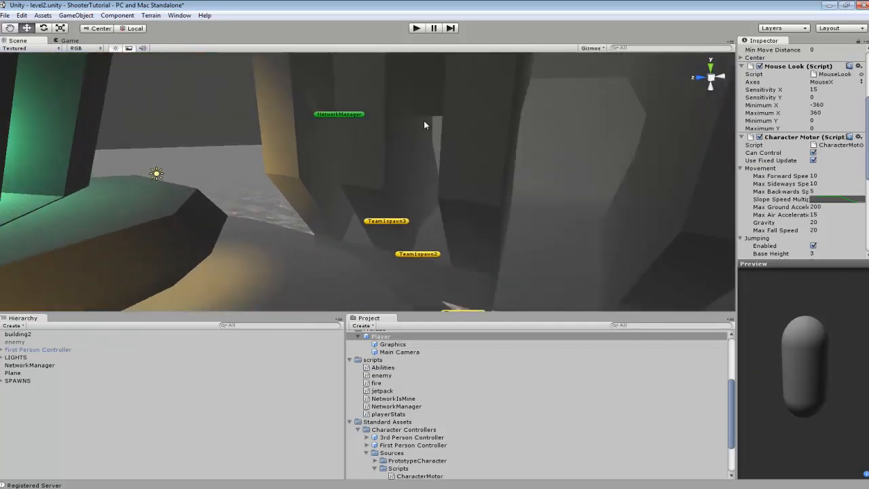
{"action": "right_click_drag", "start_coordinate": [437, 165], "coordinate": [432, 203]}
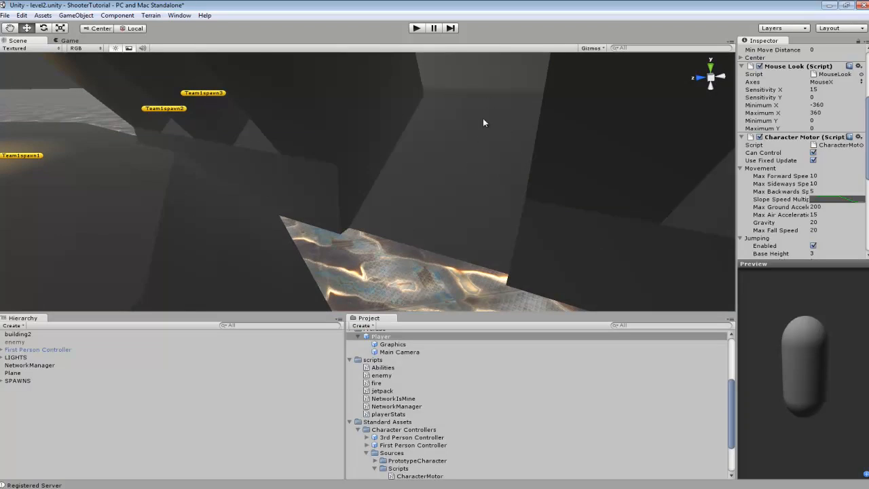
{"action": "right_click_drag", "start_coordinate": [396, 205], "coordinate": [490, 201]}
{"action": "right_click_drag", "start_coordinate": [150, 207], "coordinate": [274, 106]}
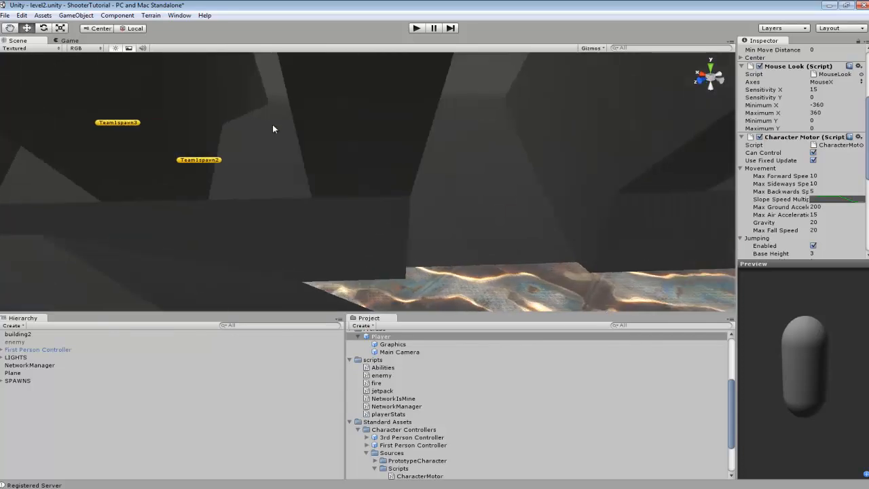
{"action": "right_click_drag", "start_coordinate": [287, 167], "coordinate": [2, 140]}
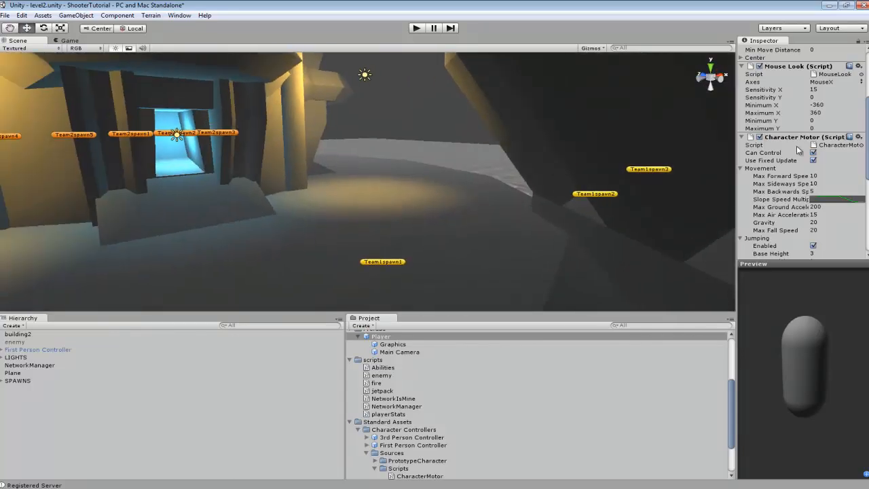
{"action": "right_click_drag", "start_coordinate": [188, 159], "coordinate": [365, 124]}
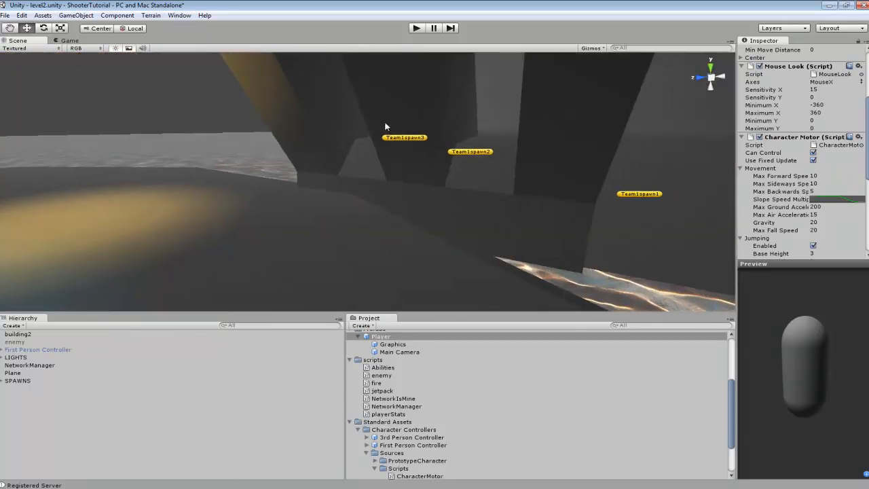
{"action": "right_click_drag", "start_coordinate": [377, 216], "coordinate": [290, 205]}
{"action": "right_click_drag", "start_coordinate": [321, 243], "coordinate": [724, 219]}
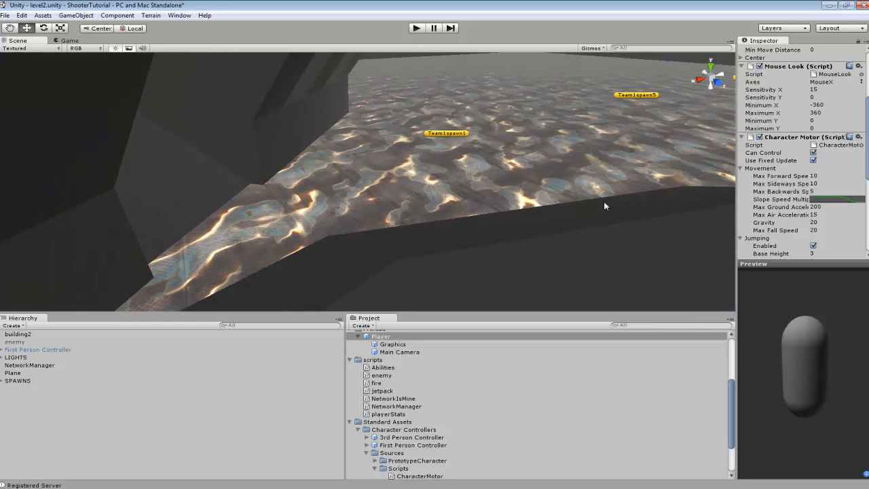
{"action": "right_click_drag", "start_coordinate": [582, 182], "coordinate": [577, 134]}
{"action": "right_click_drag", "start_coordinate": [397, 147], "coordinate": [502, 218]}
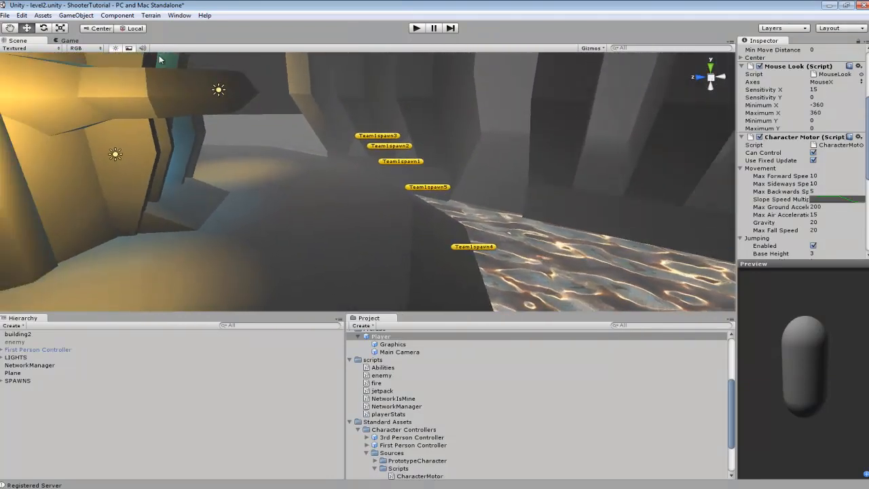
{"action": "right_click_drag", "start_coordinate": [569, 253], "coordinate": [544, 232]}
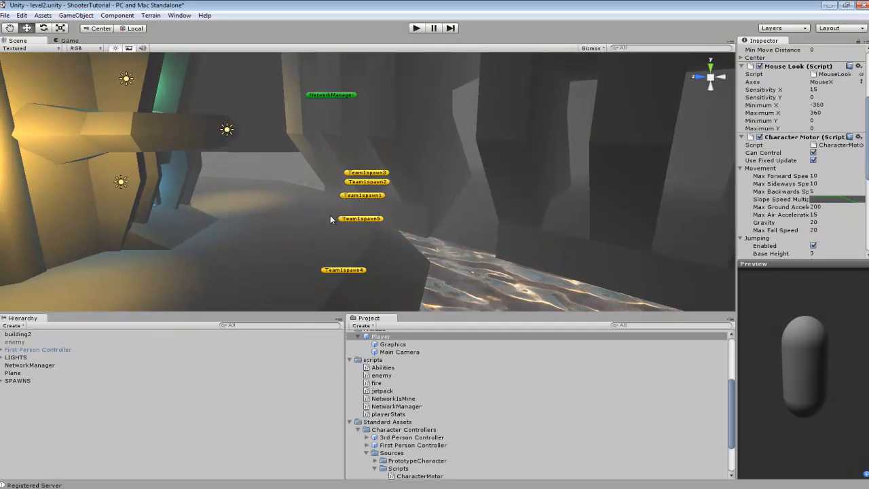
Step: Inspect the central building's green-lit upper ledge and the ground between it and the Team 1 spawn points
{"action": "right_click_drag", "start_coordinate": [370, 244], "coordinate": [193, 193]}
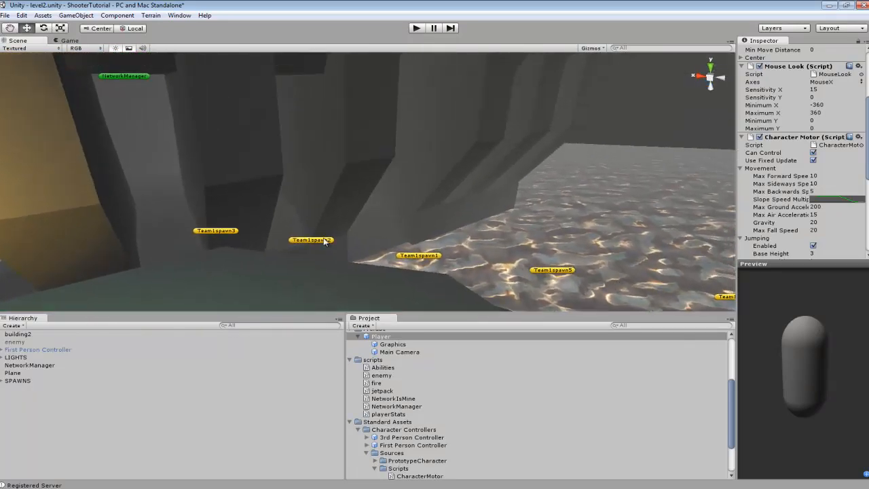
{"action": "right_click_drag", "start_coordinate": [355, 212], "coordinate": [828, 161]}
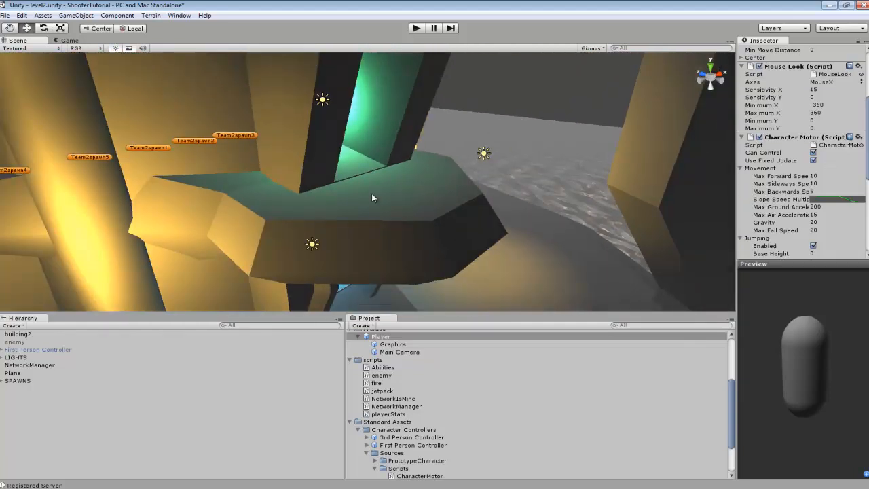
{"action": "right_click_drag", "start_coordinate": [416, 198], "coordinate": [468, 207]}
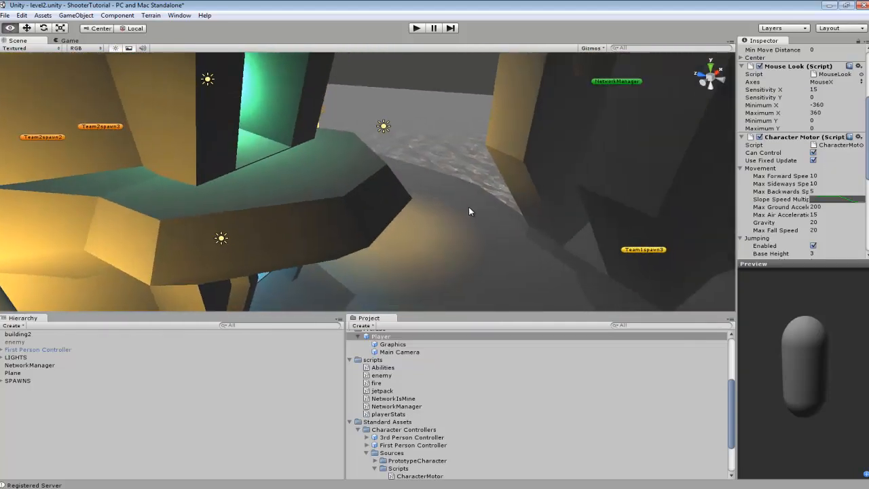
{"action": "right_click_drag", "start_coordinate": [398, 166], "coordinate": [532, 145]}
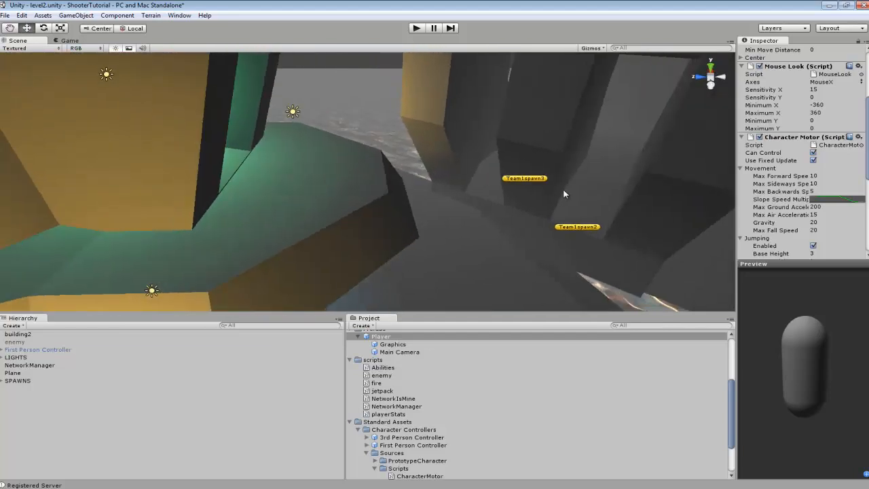
{"action": "right_click_drag", "start_coordinate": [564, 194], "coordinate": [668, 236]}
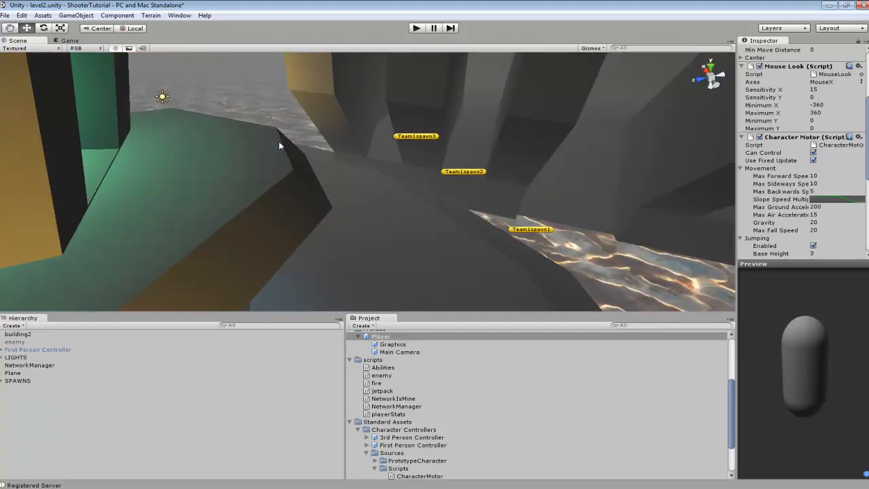
{"action": "right_click_drag", "start_coordinate": [331, 136], "coordinate": [440, 238]}
{"action": "right_click_drag", "start_coordinate": [321, 157], "coordinate": [378, 139]}
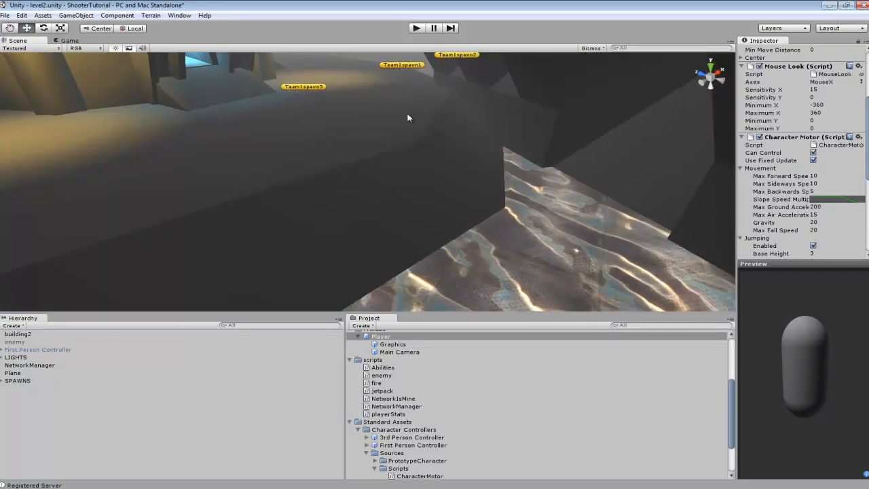
{"action": "right_click_drag", "start_coordinate": [436, 188], "coordinate": [562, 266]}
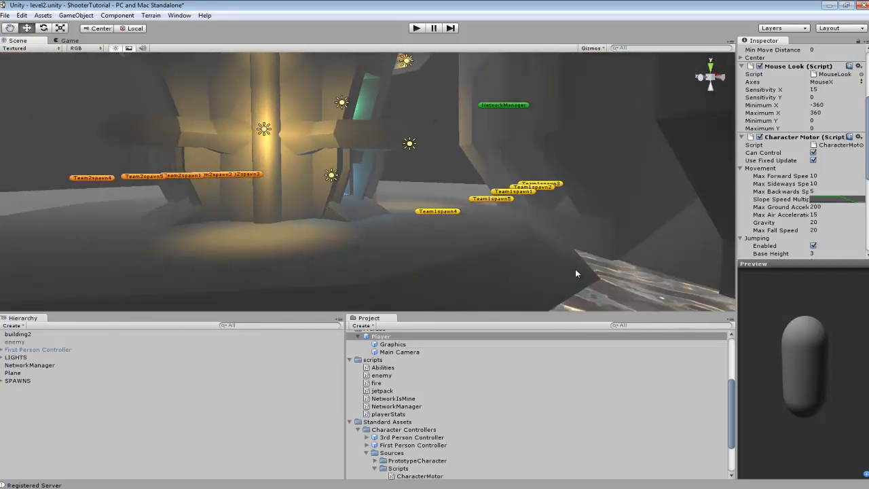
{"action": "right_click_drag", "start_coordinate": [475, 95], "coordinate": [607, 163]}
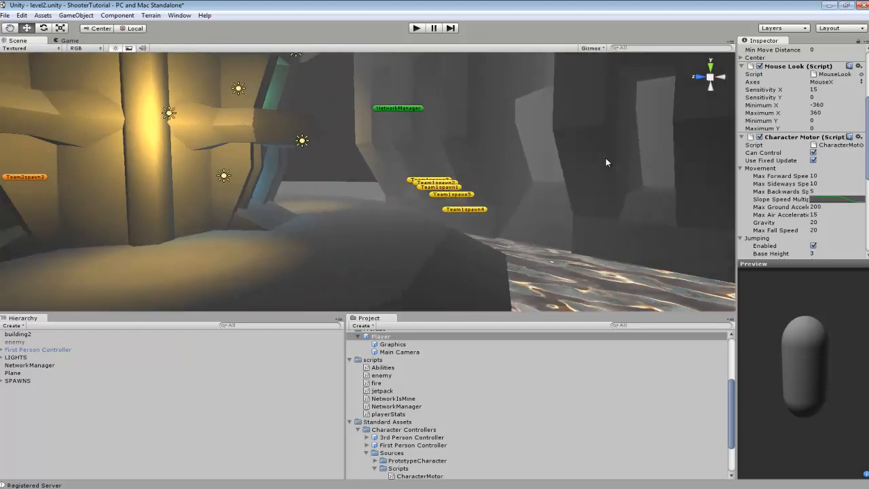
{"action": "right_click_drag", "start_coordinate": [540, 154], "coordinate": [275, 152]}
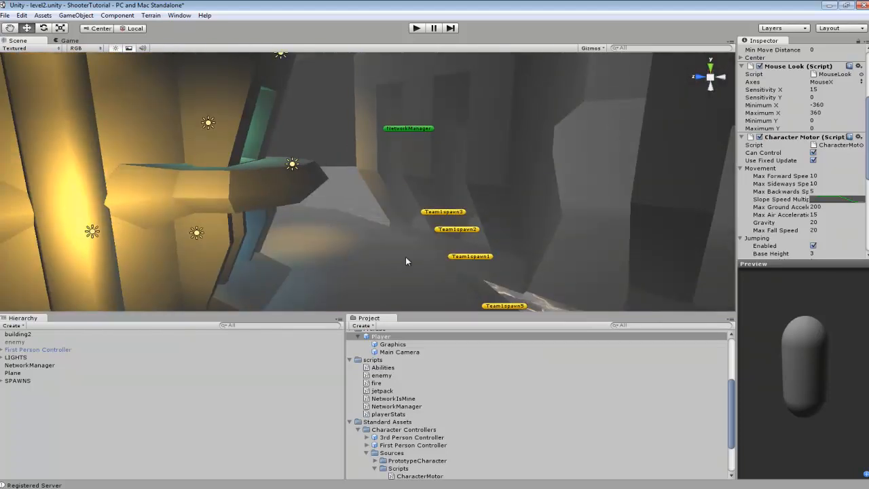
{"action": "right_click_drag", "start_coordinate": [428, 246], "coordinate": [297, 200]}
{"action": "right_click_drag", "start_coordinate": [309, 163], "coordinate": [606, 198]}
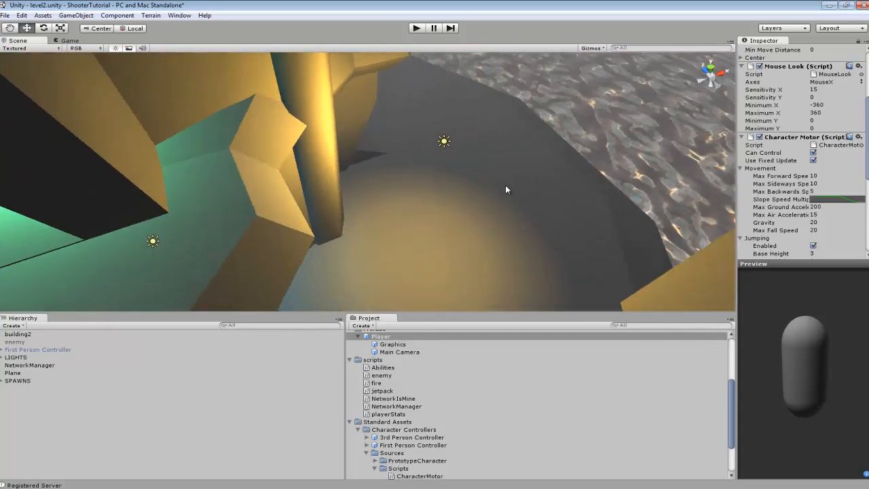
{"action": "right_click_drag", "start_coordinate": [434, 180], "coordinate": [588, 96]}
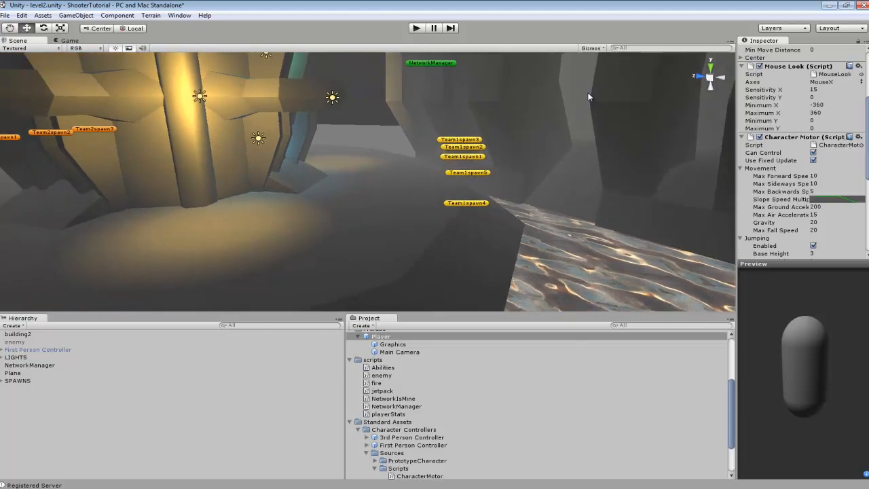
Step: Inspect the textured ground plane between the central platform's edge and the bases of the dark outer wall pillars
{"action": "right_click_drag", "start_coordinate": [405, 134], "coordinate": [518, 177]}
{"action": "key", "text": "w"}
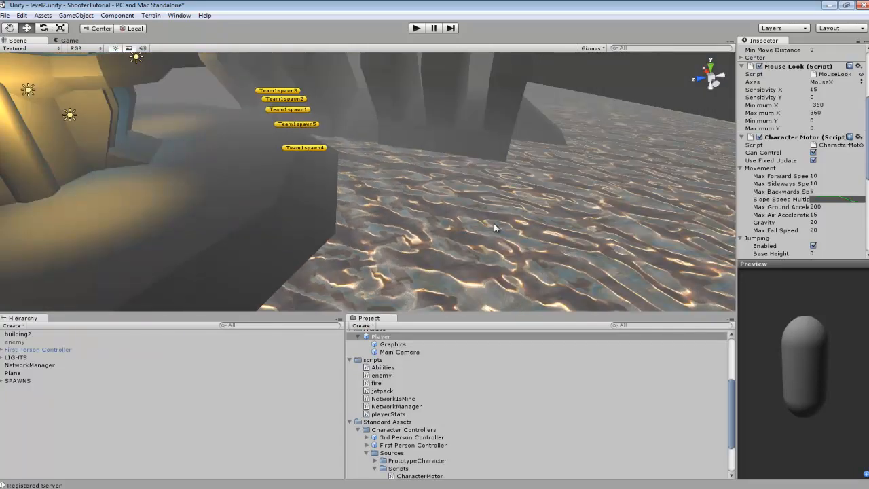
{"action": "right_click_drag", "start_coordinate": [494, 224], "coordinate": [474, 220]}
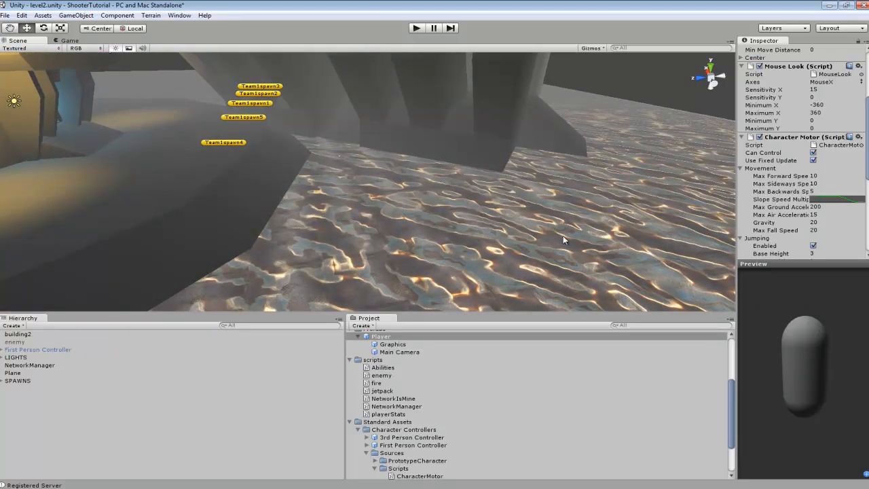
{"action": "right_click_drag", "start_coordinate": [496, 231], "coordinate": [420, 182]}
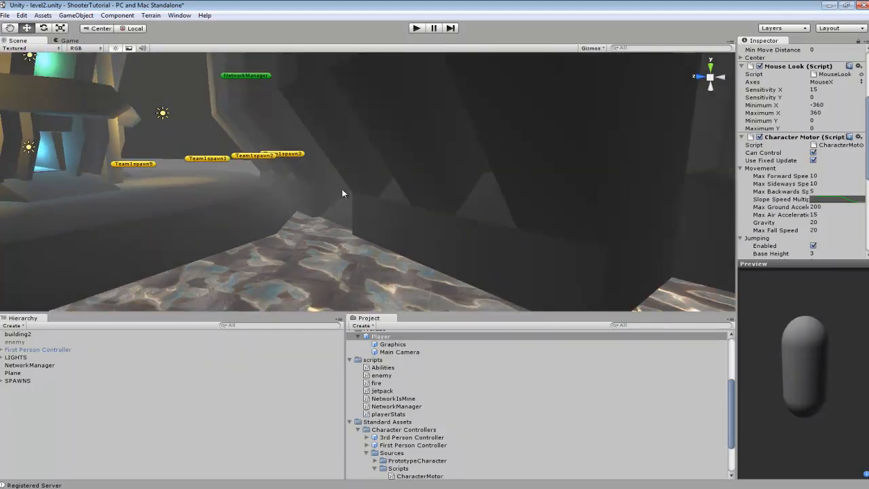
{"action": "right_click_drag", "start_coordinate": [461, 165], "coordinate": [580, 145]}
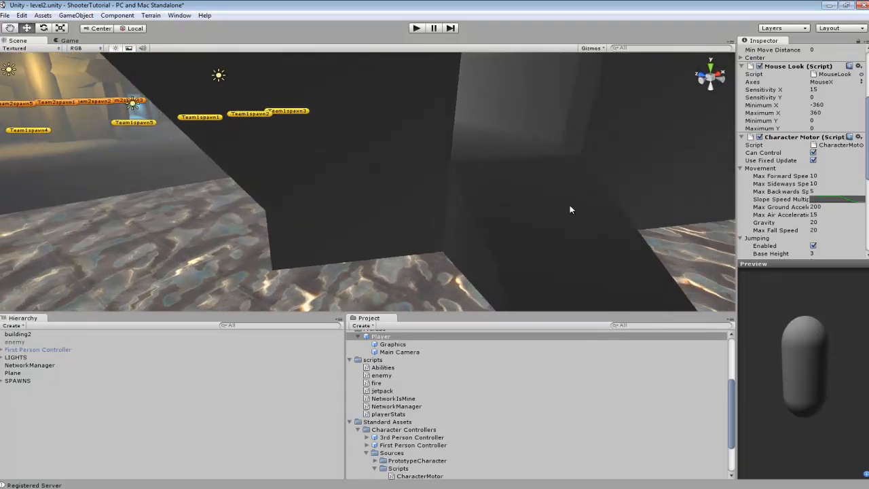
{"action": "right_click_drag", "start_coordinate": [496, 184], "coordinate": [287, 166]}
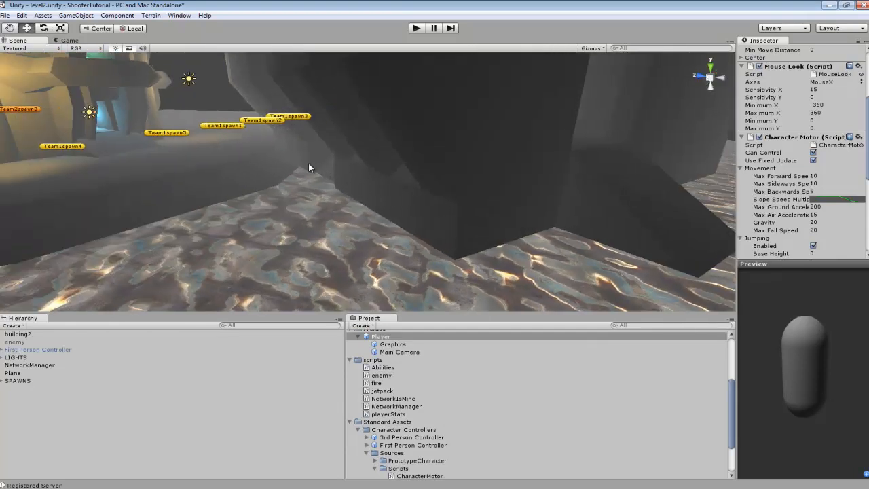
Step: Examine the outer wall's square opening and ramp from across the textured plane, with the central building and spawn points beyond
{"action": "right_click_drag", "start_coordinate": [488, 154], "coordinate": [468, 125]}
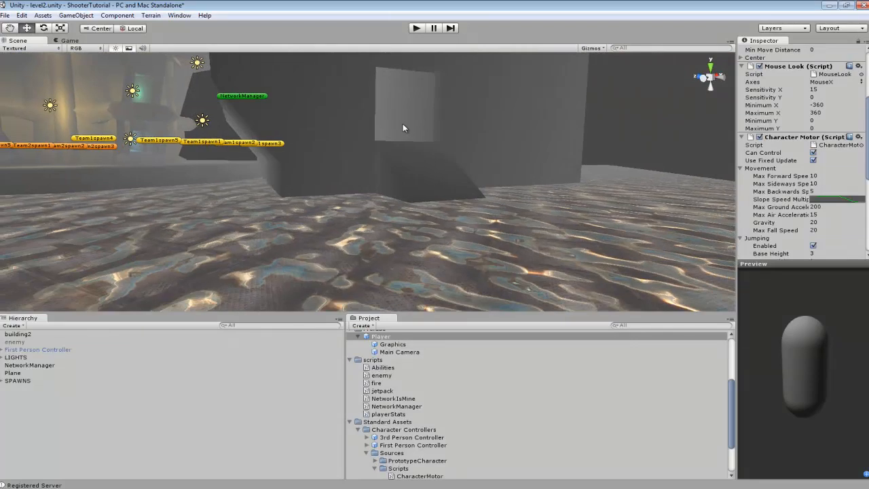
{"action": "mouse_move", "coordinate": [391, 123]}
{"action": "right_mouse_down"}
{"action": "mouse_move", "coordinate": [417, 133]}
{"action": "mouse_move", "coordinate": [415, 110]}
{"action": "mouse_move", "coordinate": [380, 119]}
{"action": "mouse_move", "coordinate": [403, 121]}
{"action": "mouse_move", "coordinate": [391, 128]}
{"action": "right_mouse_up"}
{"action": "right_click_drag", "start_coordinate": [279, 144], "coordinate": [345, 133]}
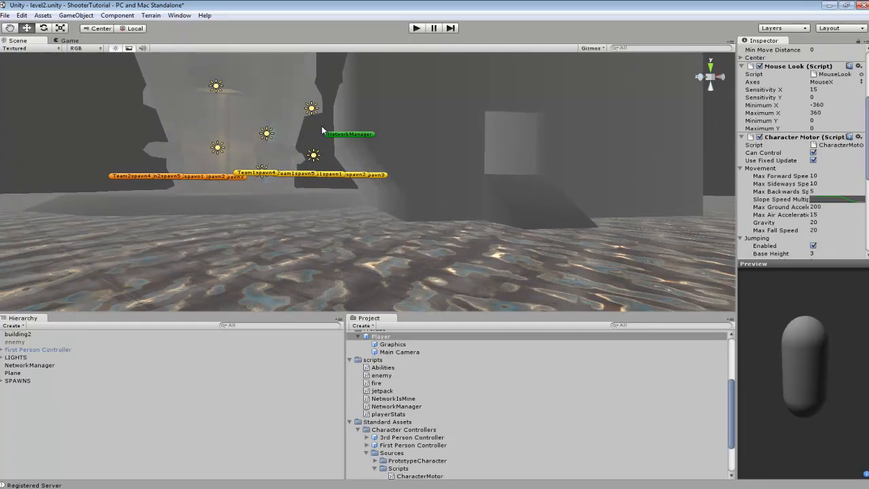
{"action": "right_click_drag", "start_coordinate": [301, 174], "coordinate": [295, 142]}
{"action": "right_click_drag", "start_coordinate": [336, 200], "coordinate": [477, 259]}
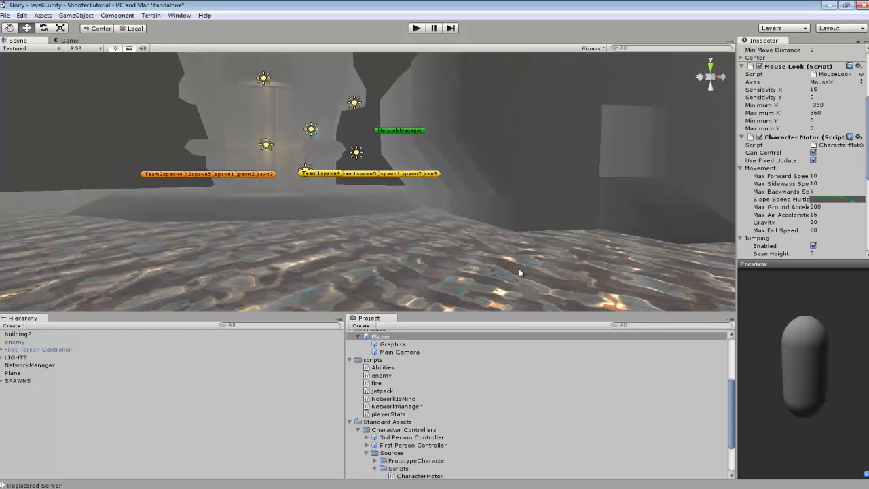
Step: Inspect the central building's lit base and the platform edge near the Team 1 spawn points
{"action": "right_click_drag", "start_coordinate": [358, 235], "coordinate": [285, 177]}
{"action": "right_click_drag", "start_coordinate": [523, 177], "coordinate": [221, 137]}
{"action": "right_click_drag", "start_coordinate": [579, 199], "coordinate": [454, 218]}
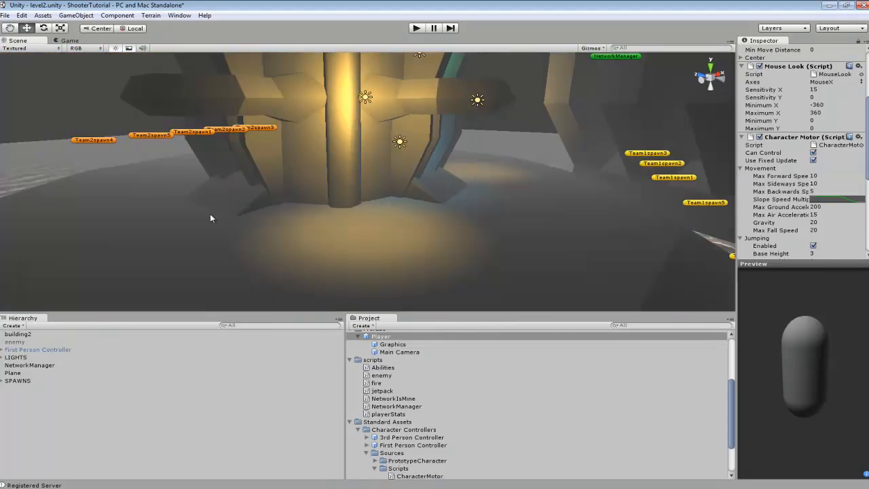
{"action": "right_click_drag", "start_coordinate": [259, 228], "coordinate": [361, 236]}
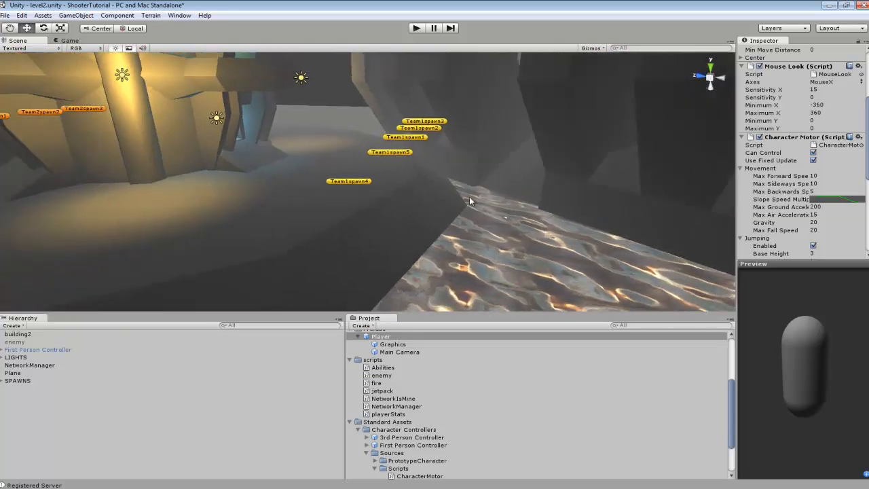